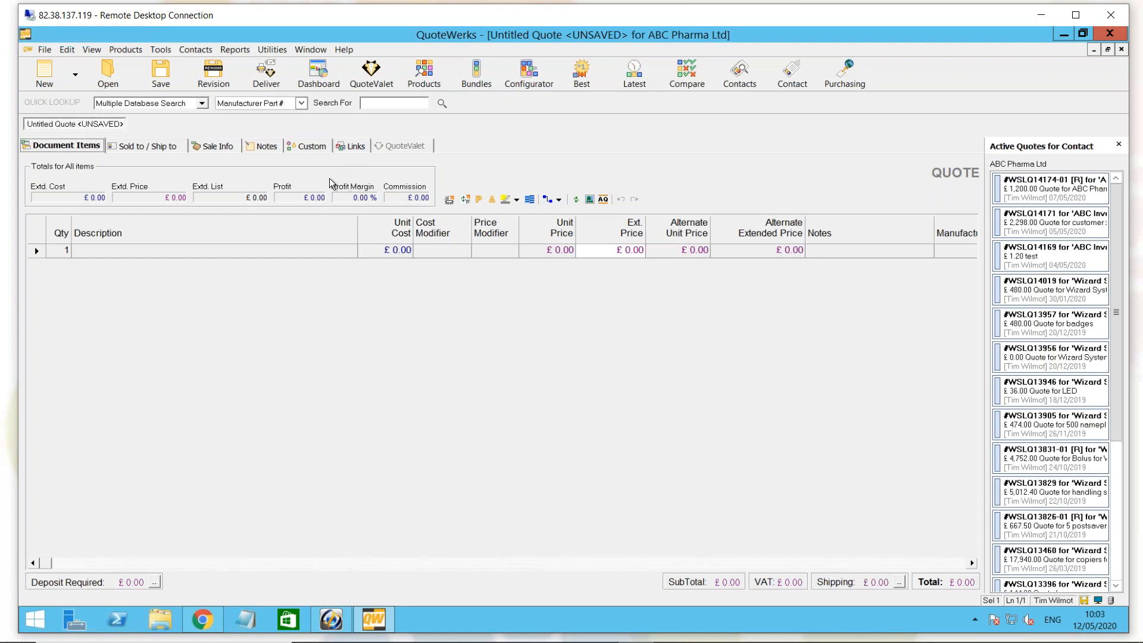
Check the quote's sold-to details and add one GTM wheelchair from the Cycle Parts product folder to the document items.
{"action": "left_click", "coordinate": [162, 146]}
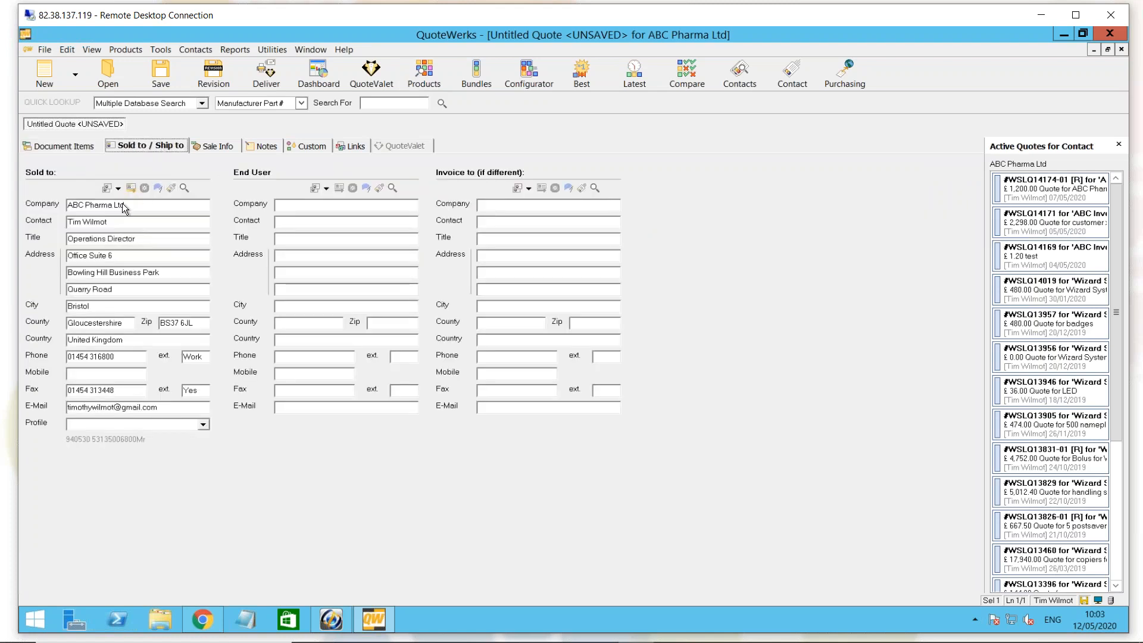
{"action": "left_click", "coordinate": [77, 148]}
{"action": "left_click", "coordinate": [421, 76]}
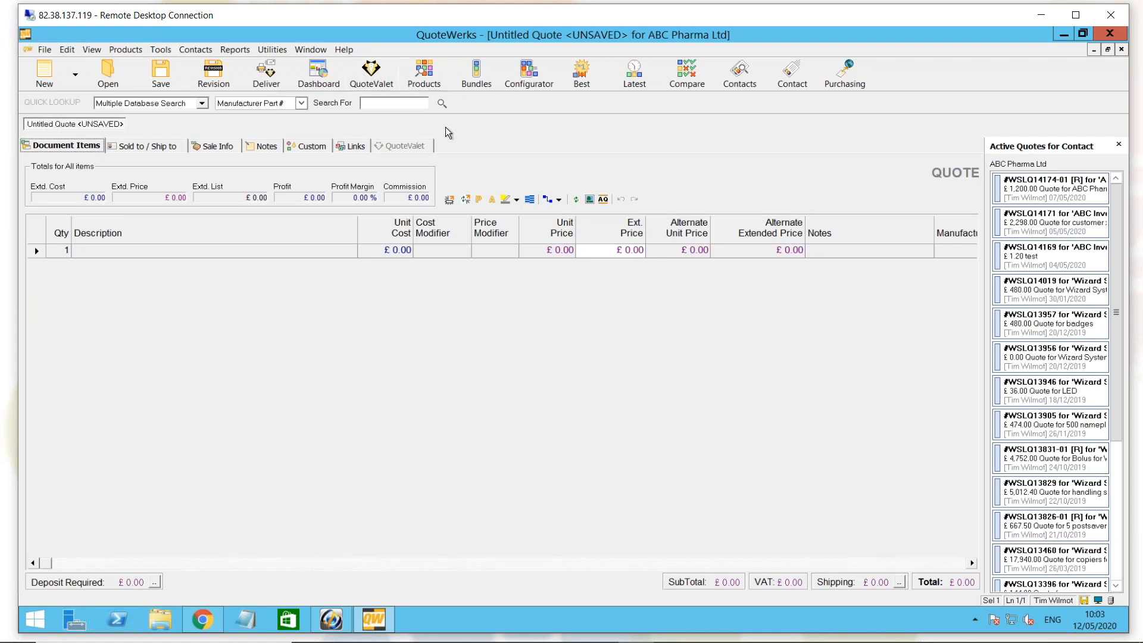
{"action": "left_click", "coordinate": [134, 332]}
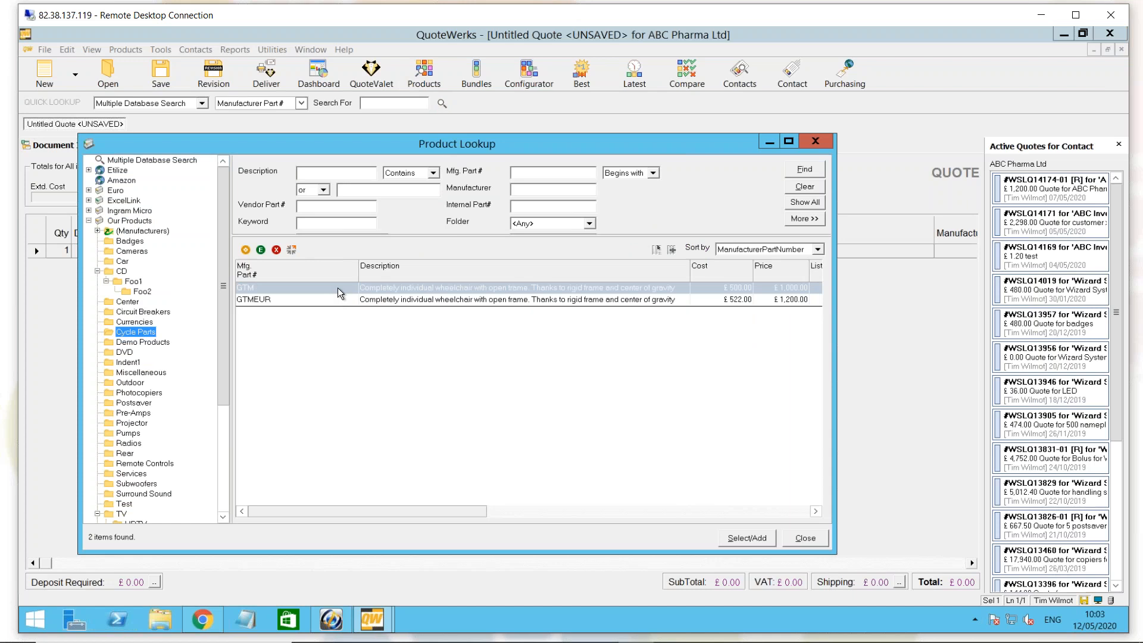
{"action": "double_click", "coordinate": [338, 287]}
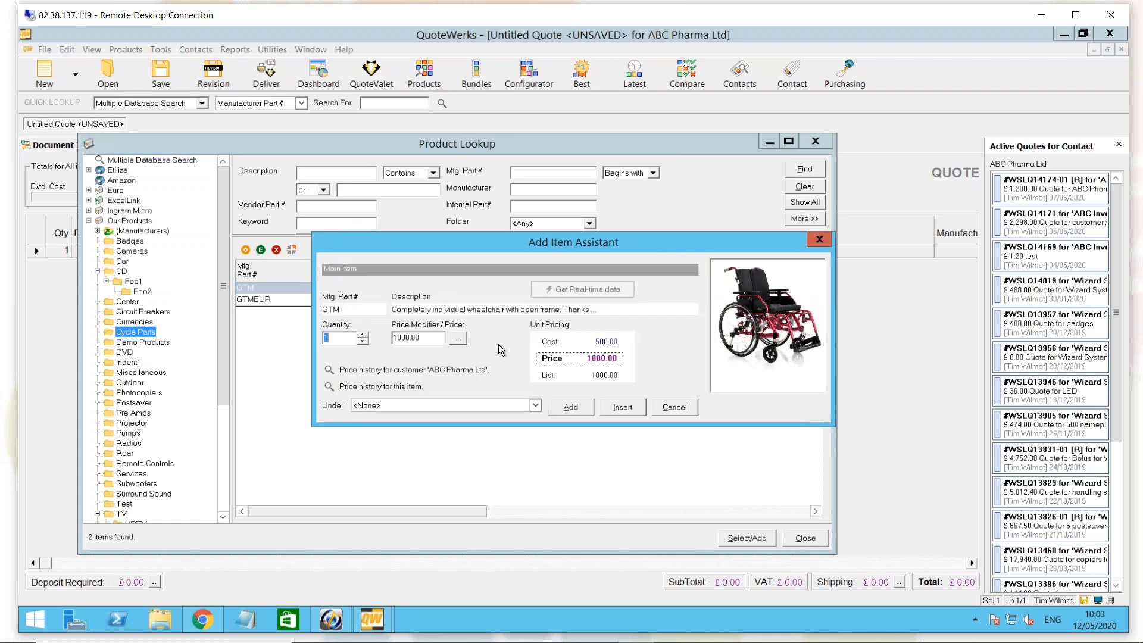
{"action": "left_click", "coordinate": [575, 406]}
{"action": "left_click", "coordinate": [806, 538]}
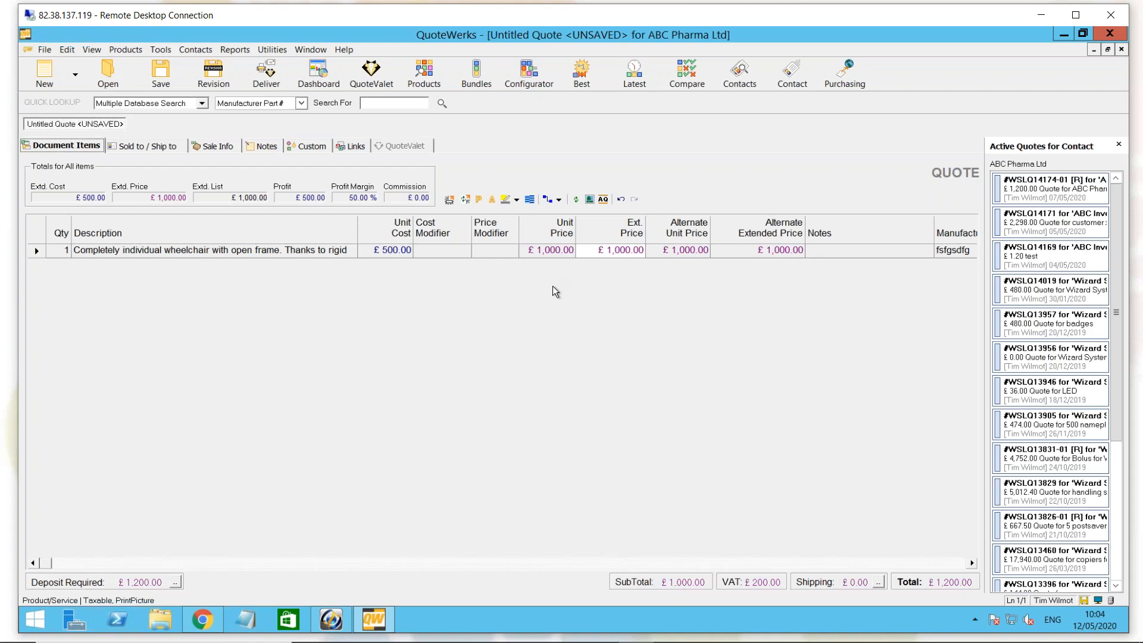
Set the quote's alternate currency to EUR and its VAT rate to 0.00 (Not taxable), and return to the document items.
{"action": "left_click", "coordinate": [216, 147]}
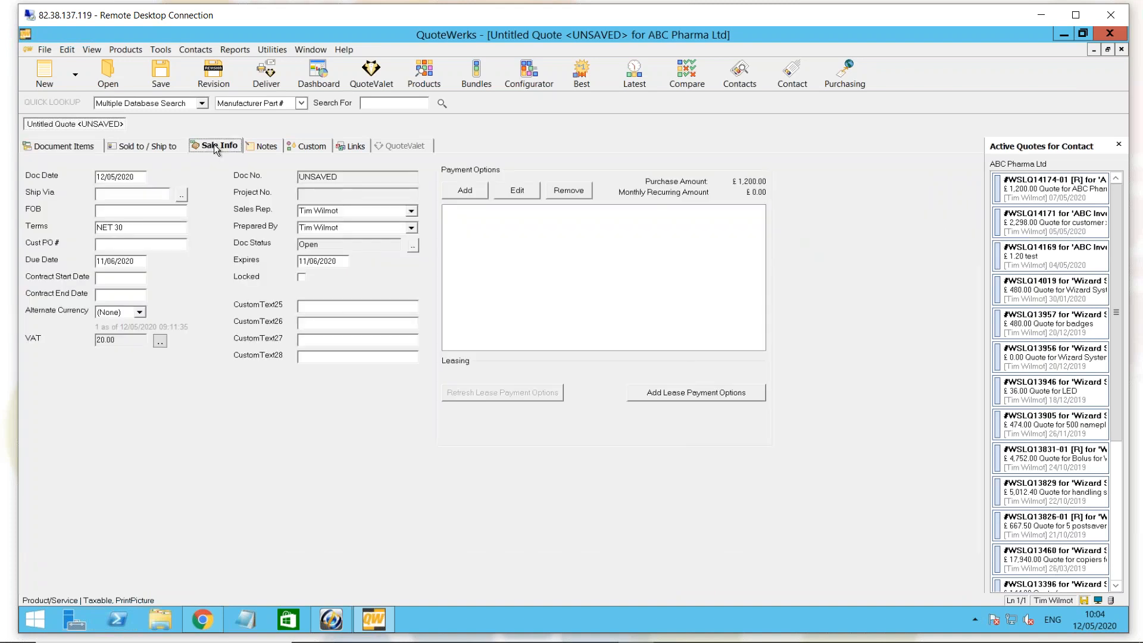
{"action": "left_click", "coordinate": [138, 313]}
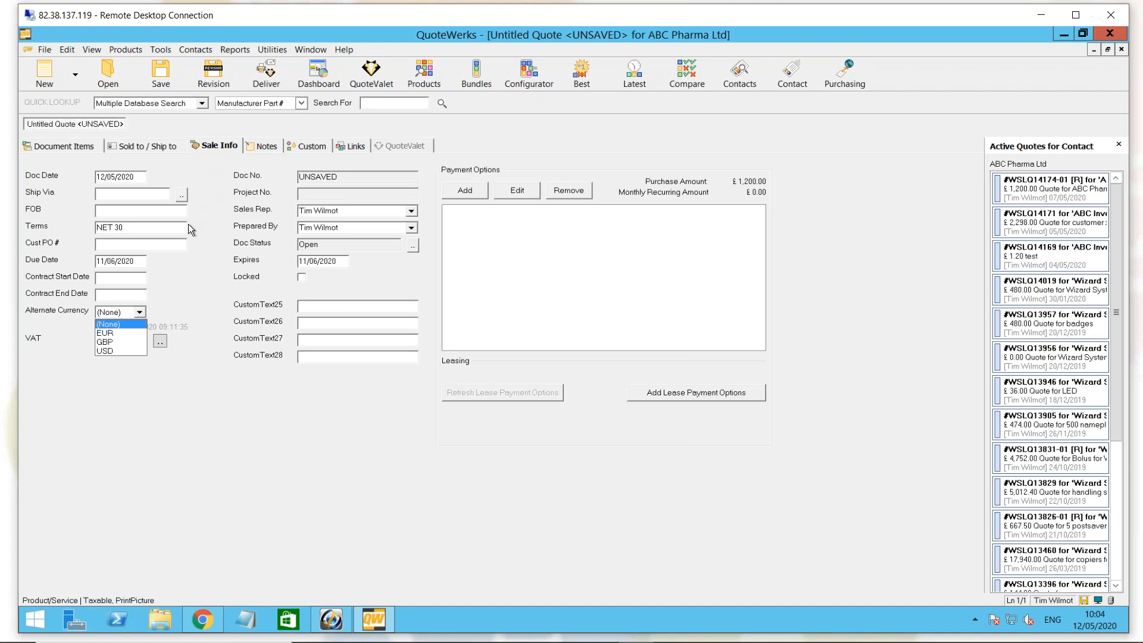
{"action": "left_click", "coordinate": [129, 335]}
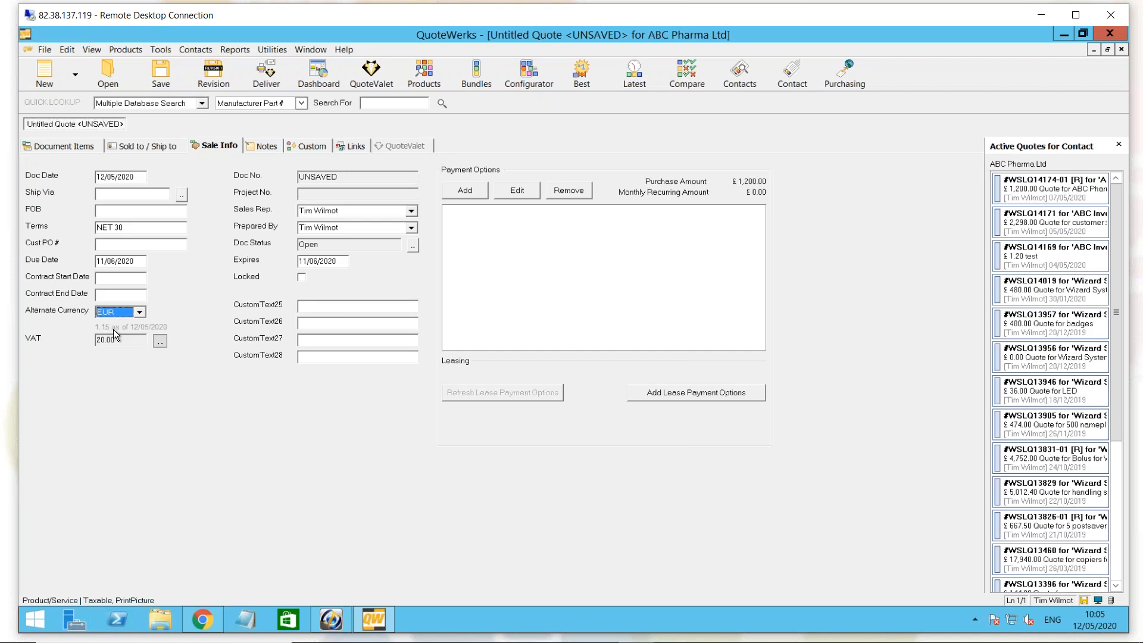
{"action": "left_click", "coordinate": [160, 342]}
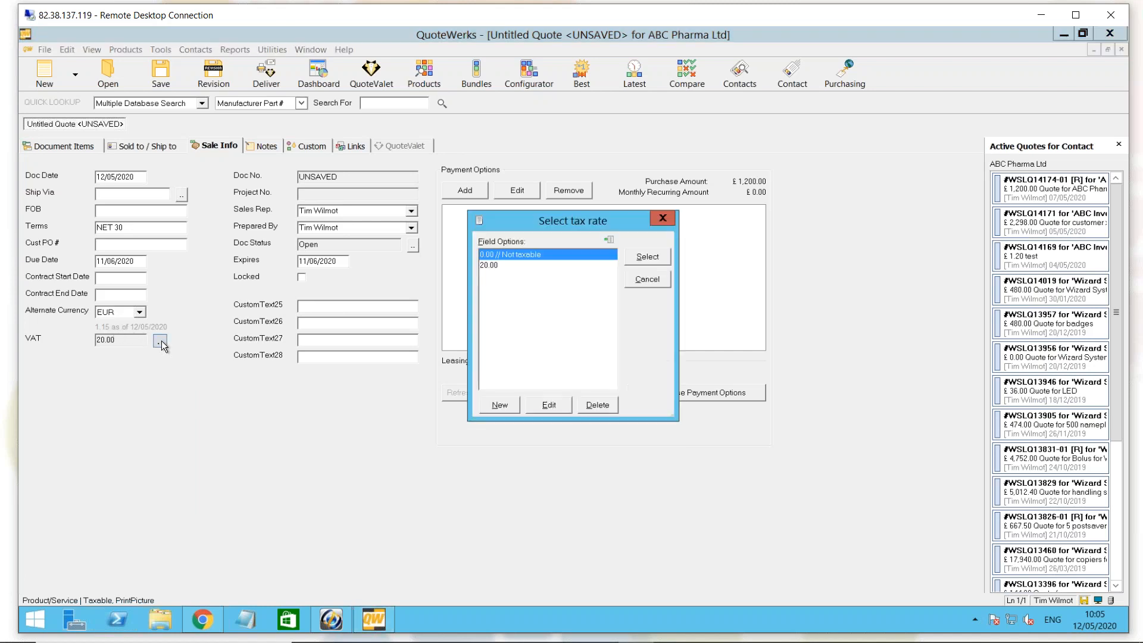
{"action": "left_click", "coordinate": [652, 258]}
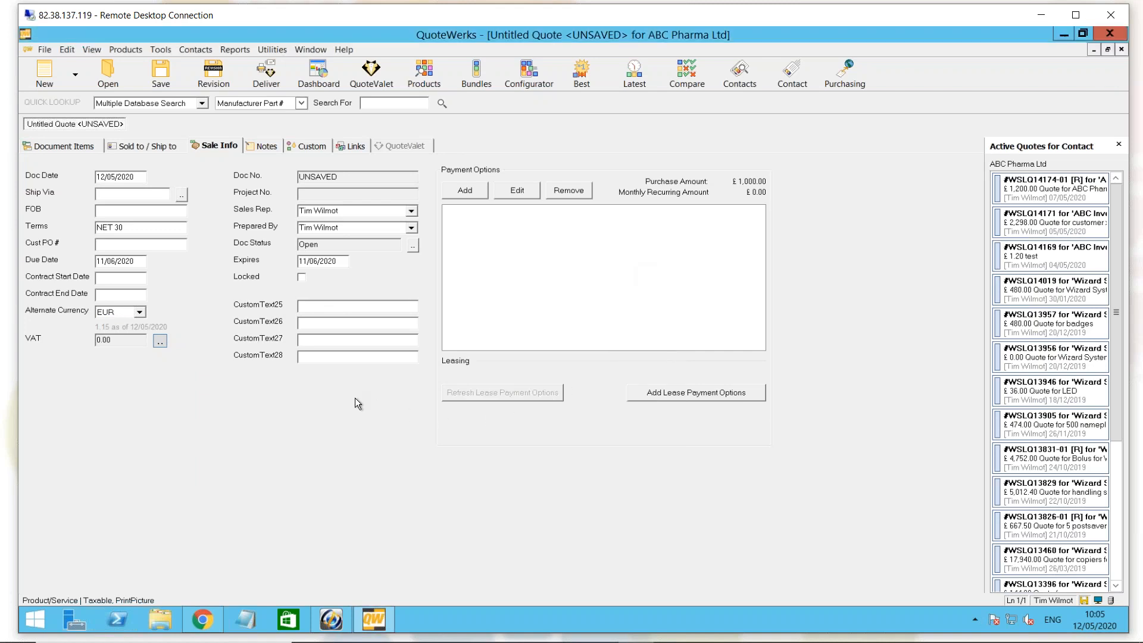
{"action": "left_click", "coordinate": [85, 148]}
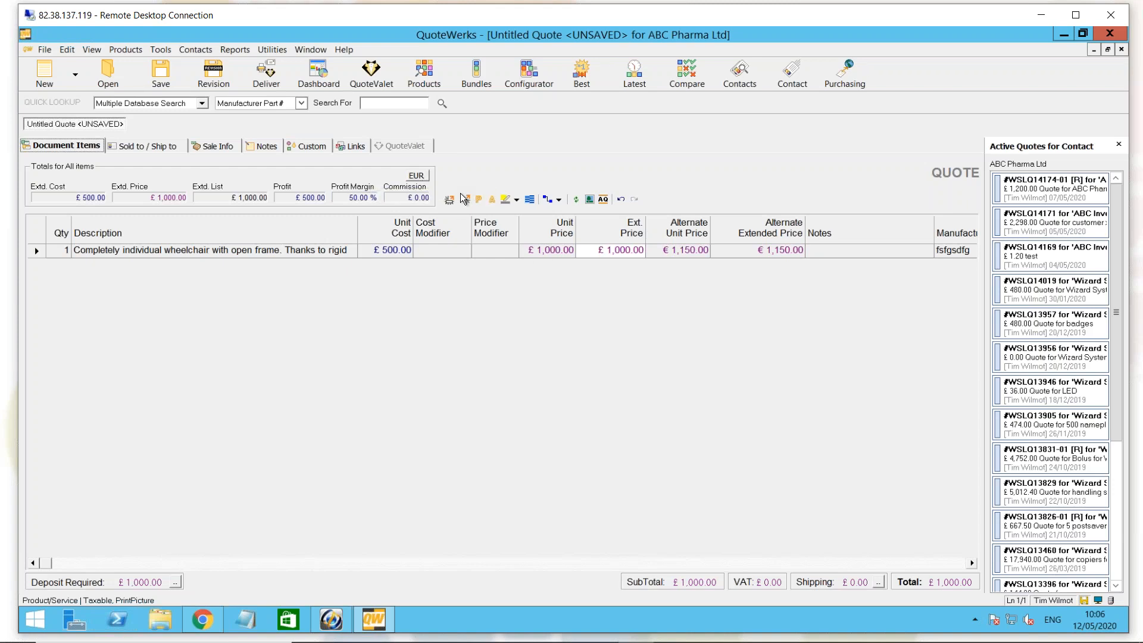
Preview the quote with the Wizard Systems Quote (Standard) layout, inspect its prices up close and close the preview.
{"action": "left_click", "coordinate": [276, 80]}
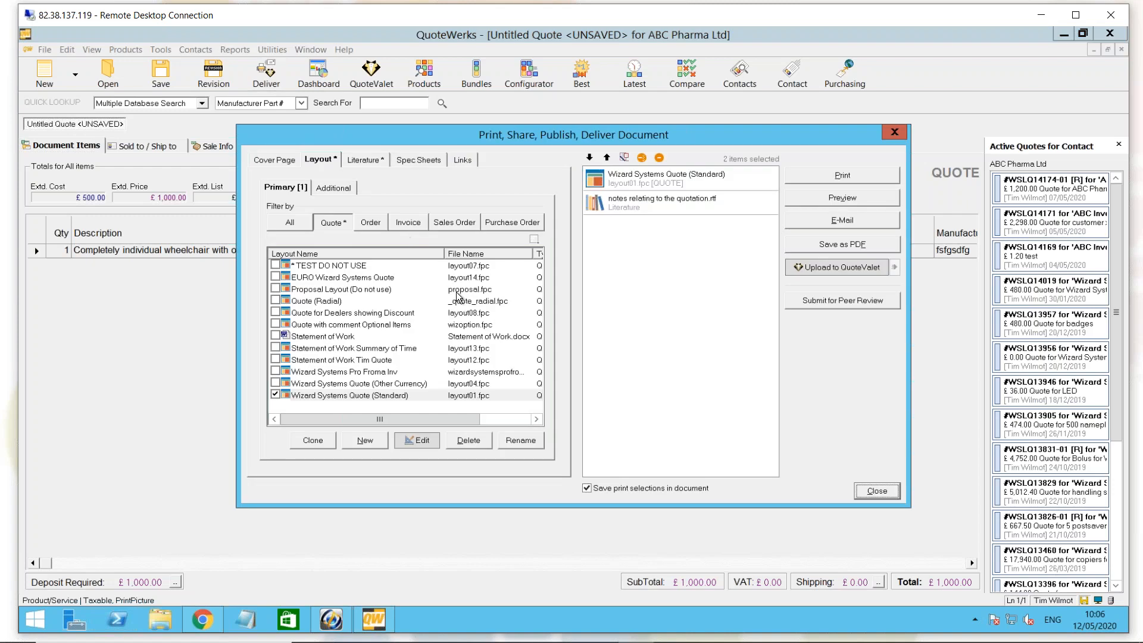
{"action": "left_click", "coordinate": [412, 384]}
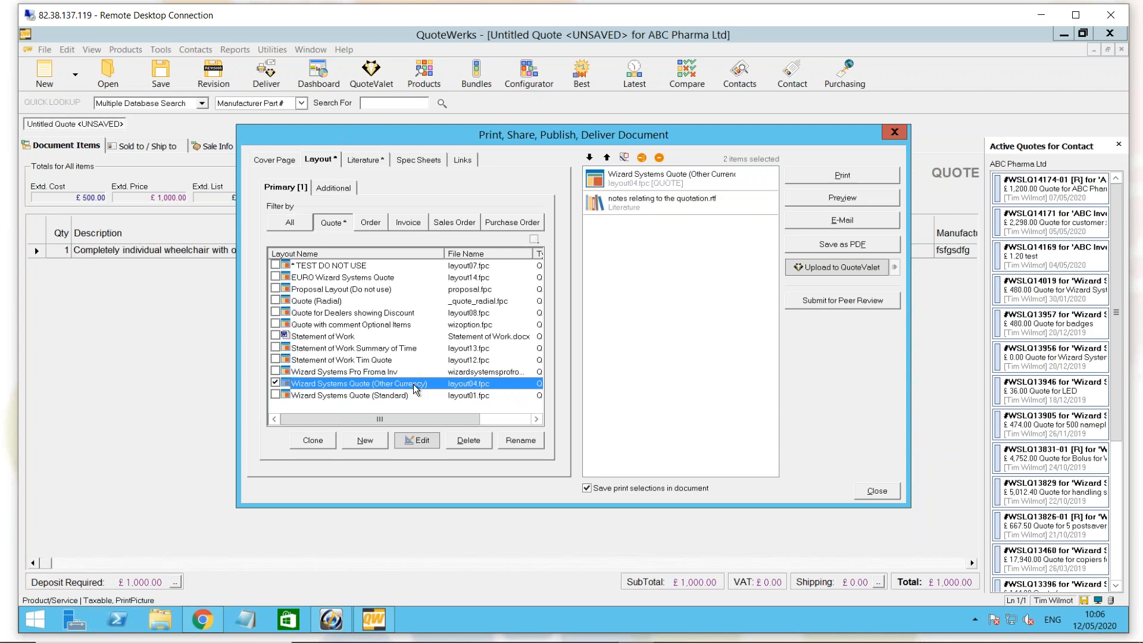
{"action": "left_click", "coordinate": [408, 396]}
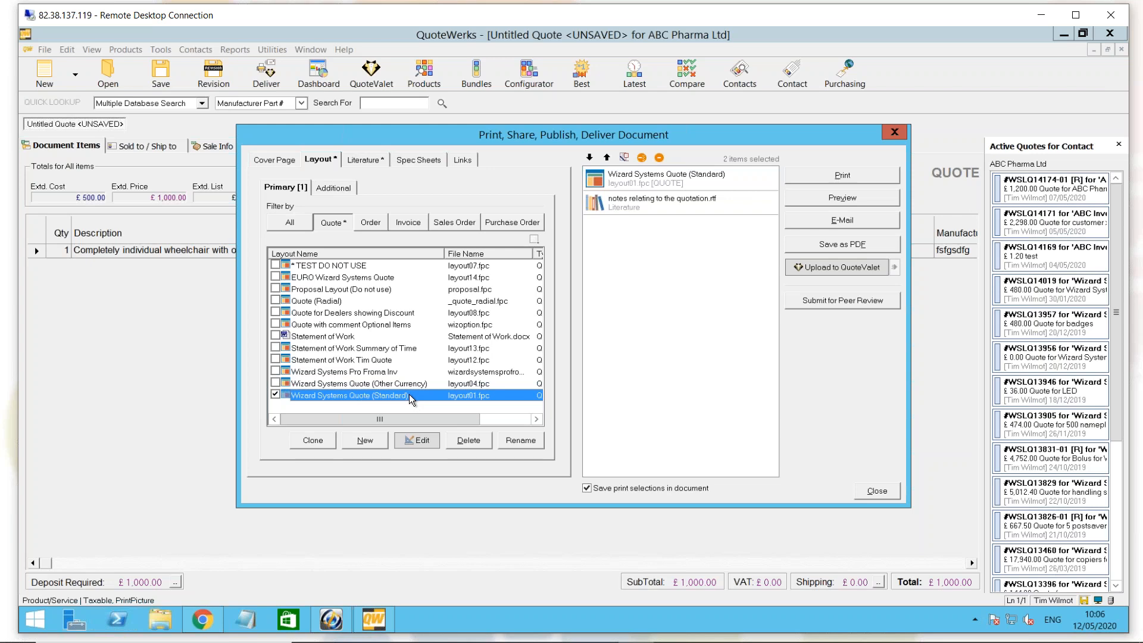
{"action": "left_click", "coordinate": [835, 198]}
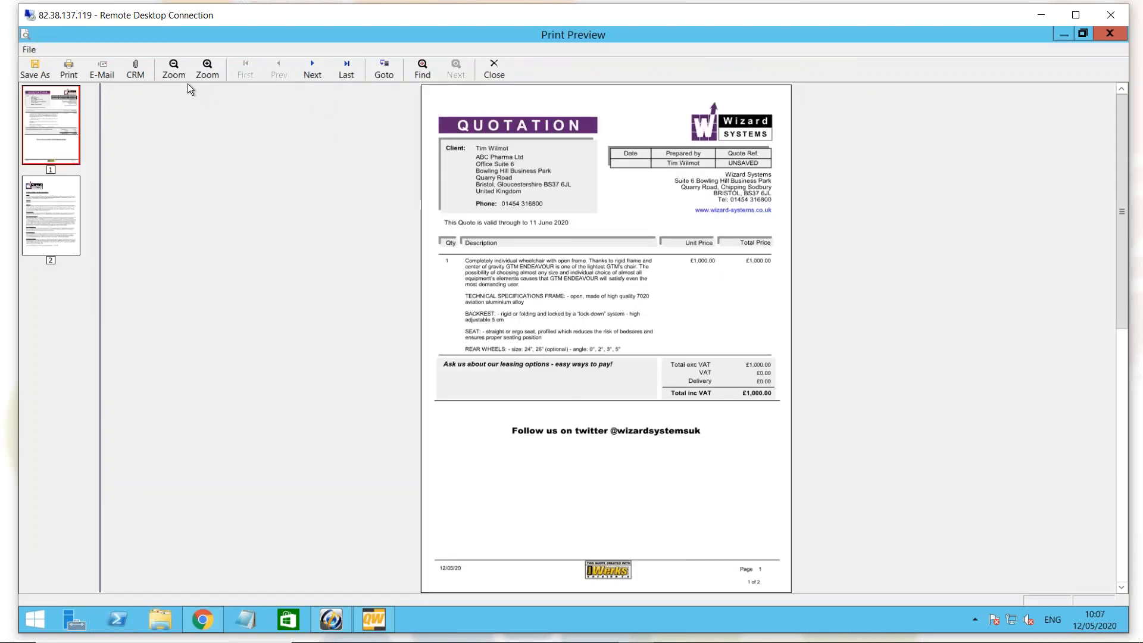
{"action": "left_click", "coordinate": [207, 71]}
{"action": "left_click", "coordinate": [206, 70]}
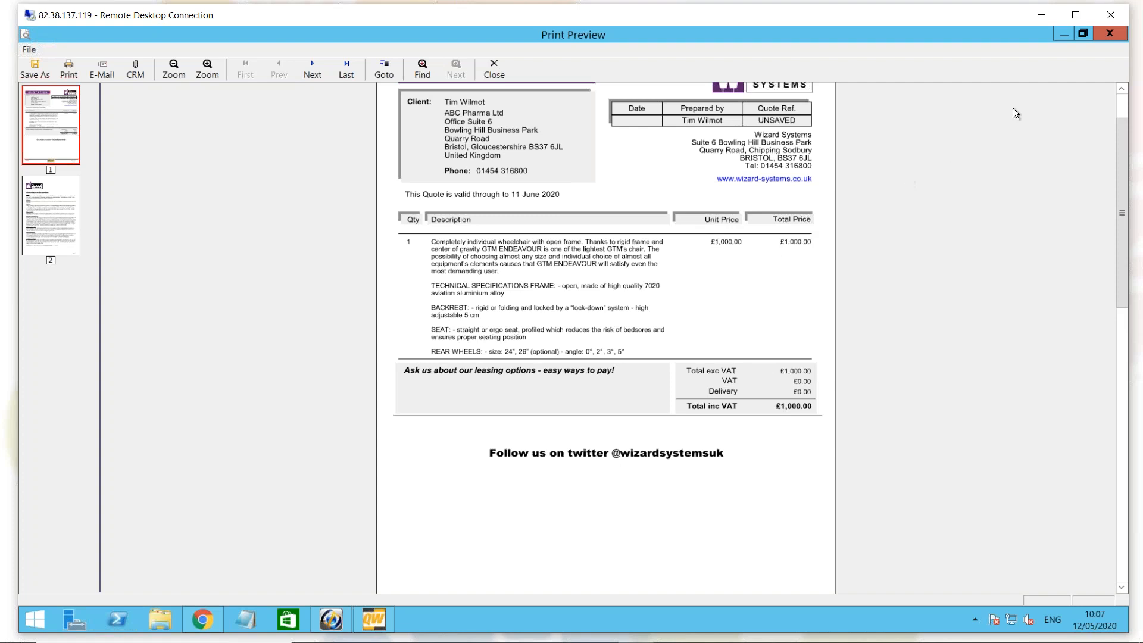
{"action": "left_click", "coordinate": [504, 72]}
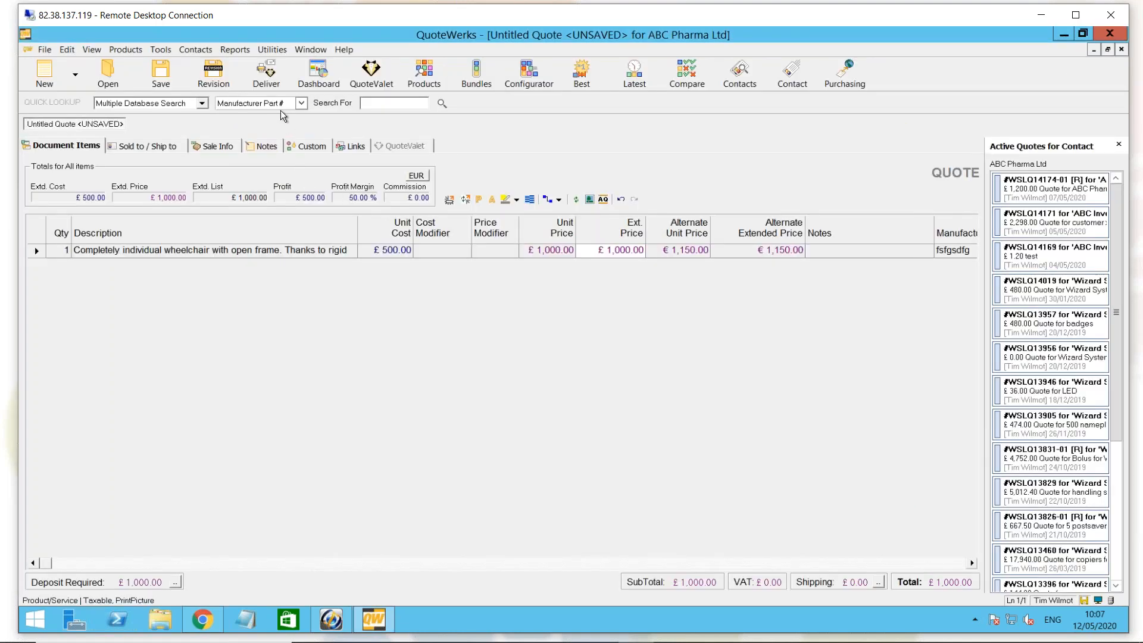
Preview the quote with the Wizard Systems Quote (Other Currency) layout, examine the prices and close the preview.
{"action": "left_click", "coordinate": [268, 75]}
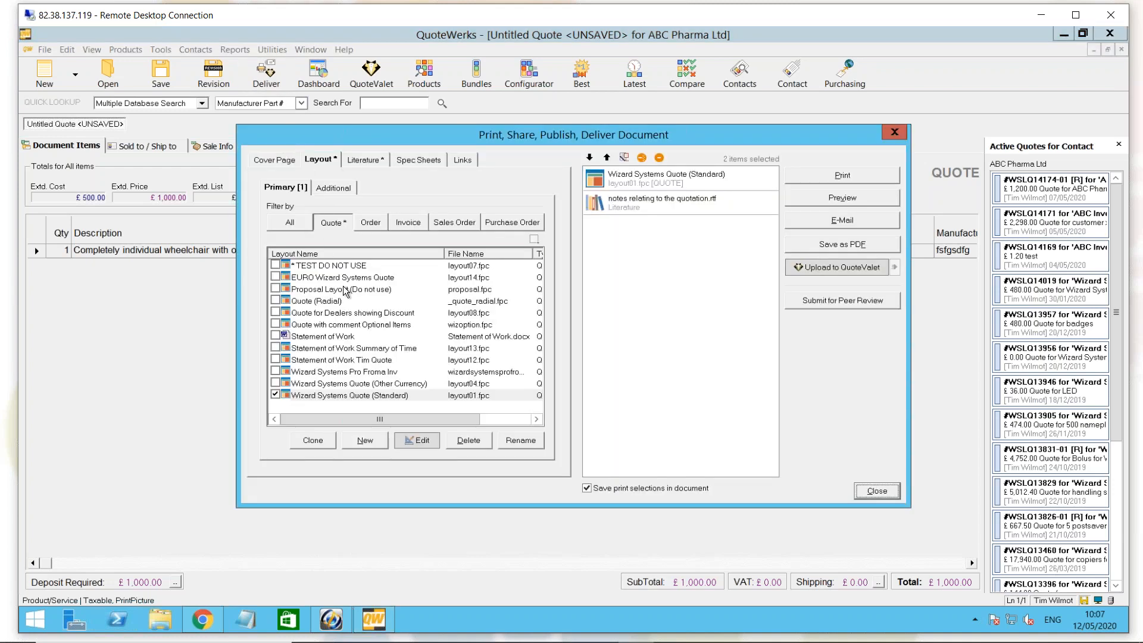
{"action": "left_click", "coordinate": [380, 384]}
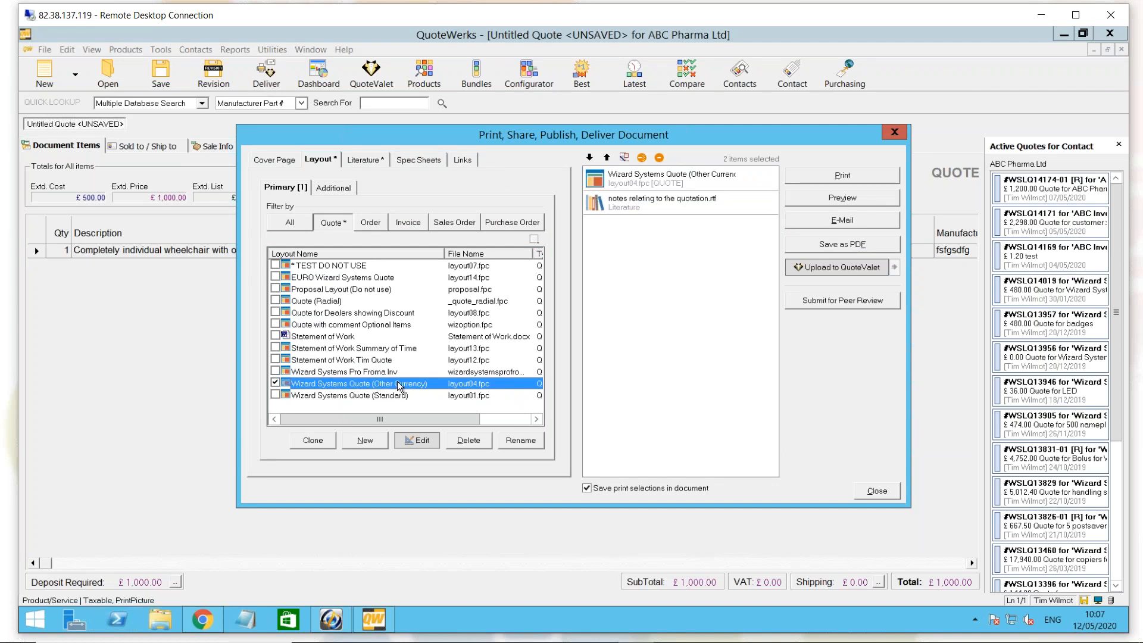
{"action": "left_click", "coordinate": [822, 199]}
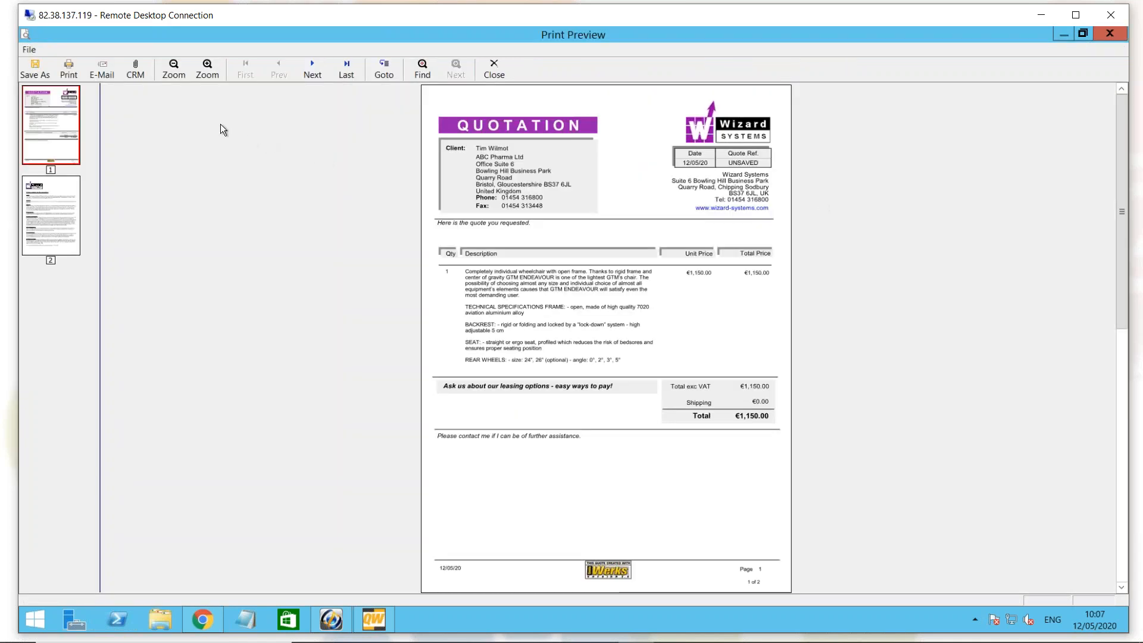
{"action": "left_click", "coordinate": [207, 69]}
{"action": "left_click", "coordinate": [207, 69]}
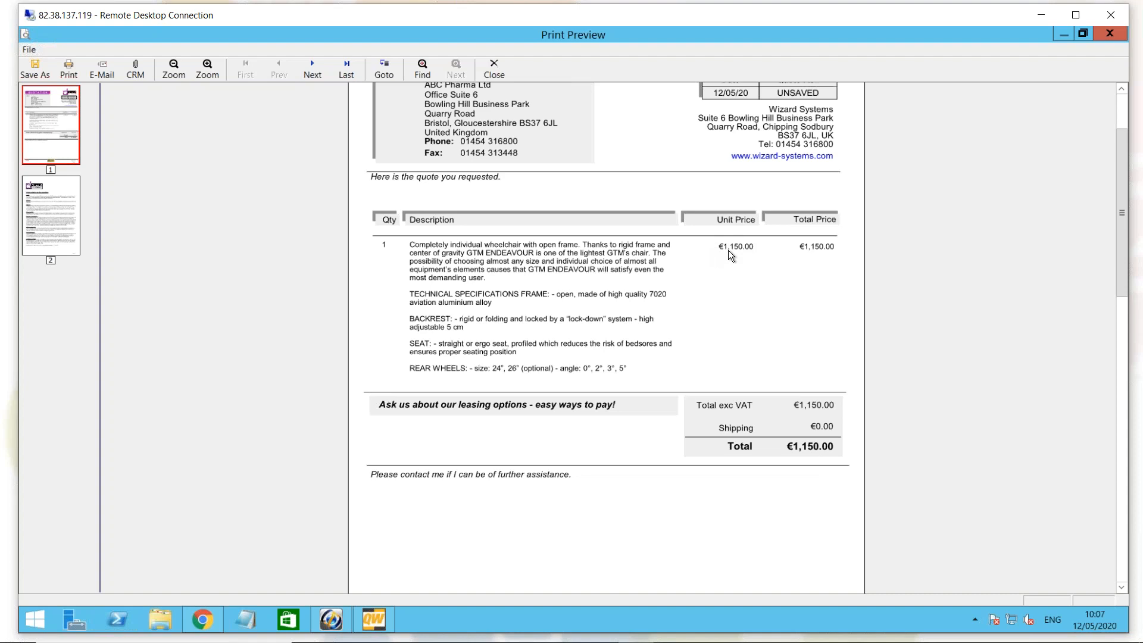
{"action": "left_click", "coordinate": [494, 70]}
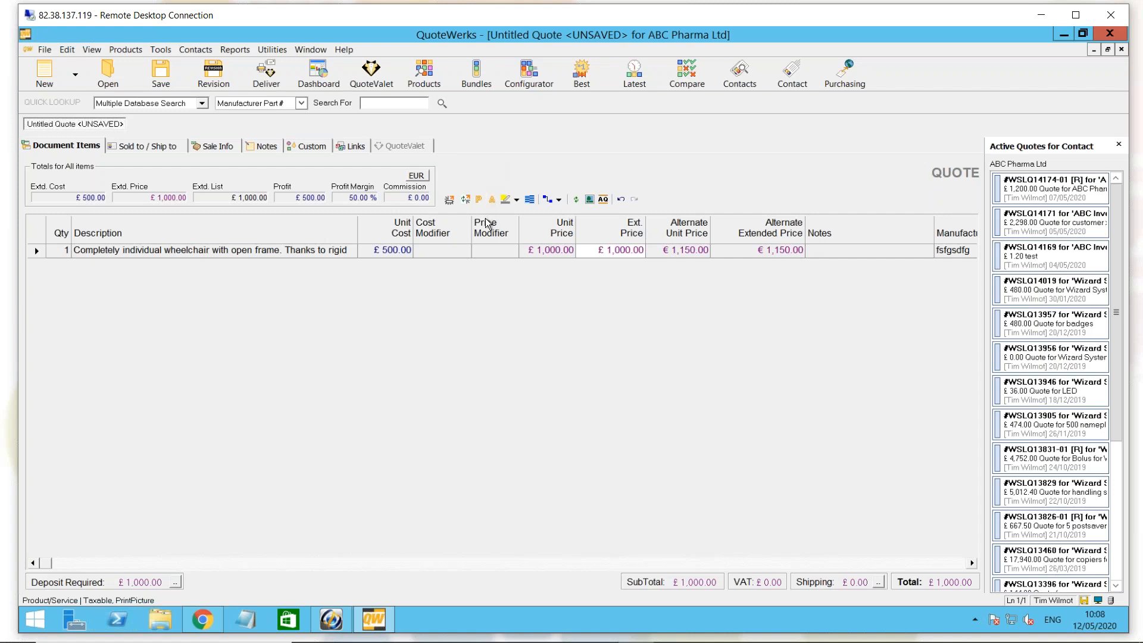
Review the EUR currency code, description, symbol and conversion rates in Exchange Rate Maintenance, and close it without saving changes.
{"action": "left_click", "coordinate": [273, 50]}
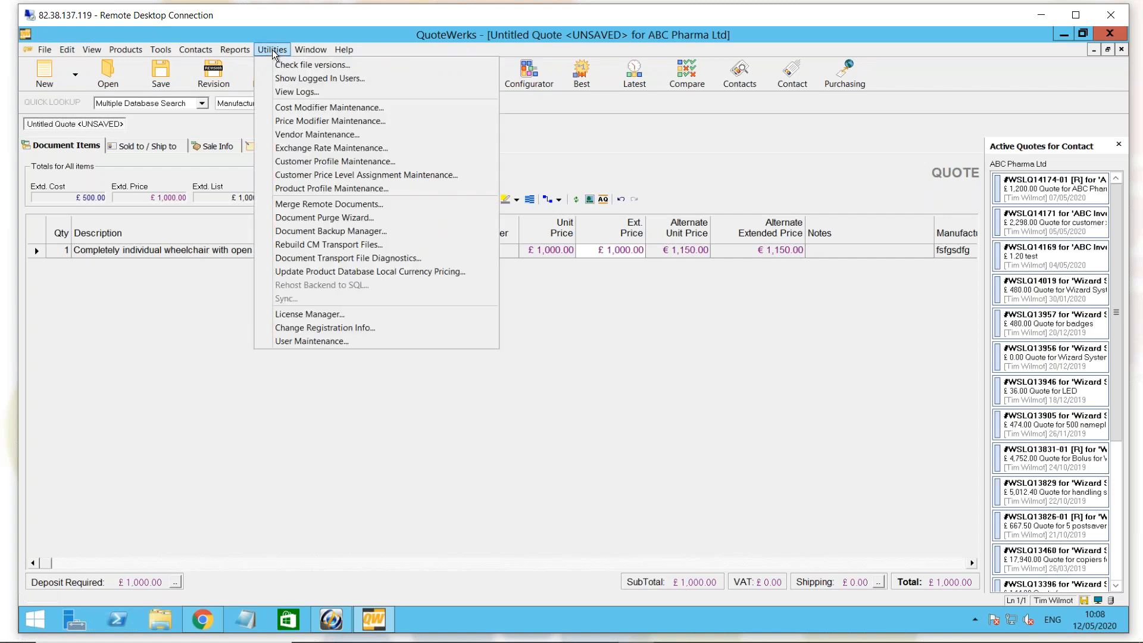
{"action": "left_click", "coordinate": [323, 152]}
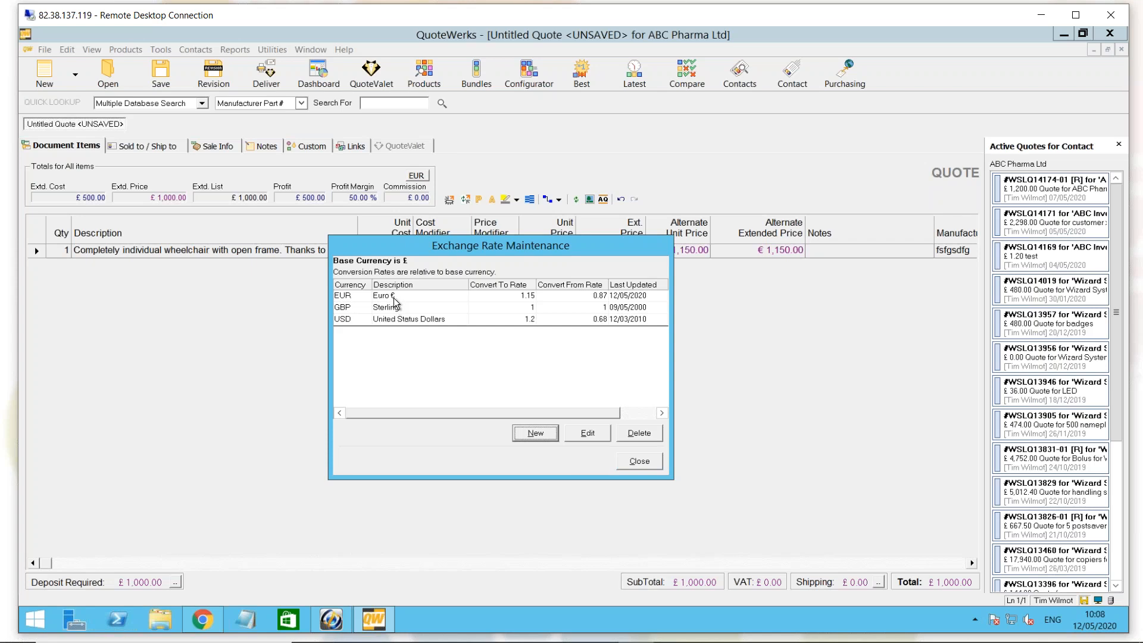
{"action": "left_click", "coordinate": [394, 298]}
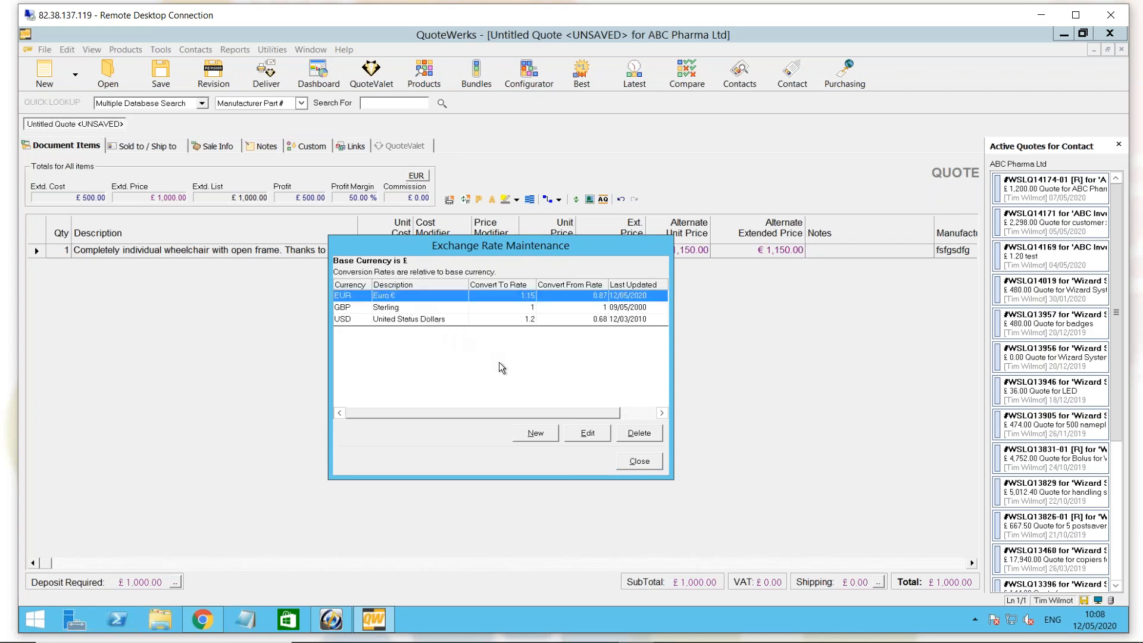
{"action": "left_click", "coordinate": [580, 431]}
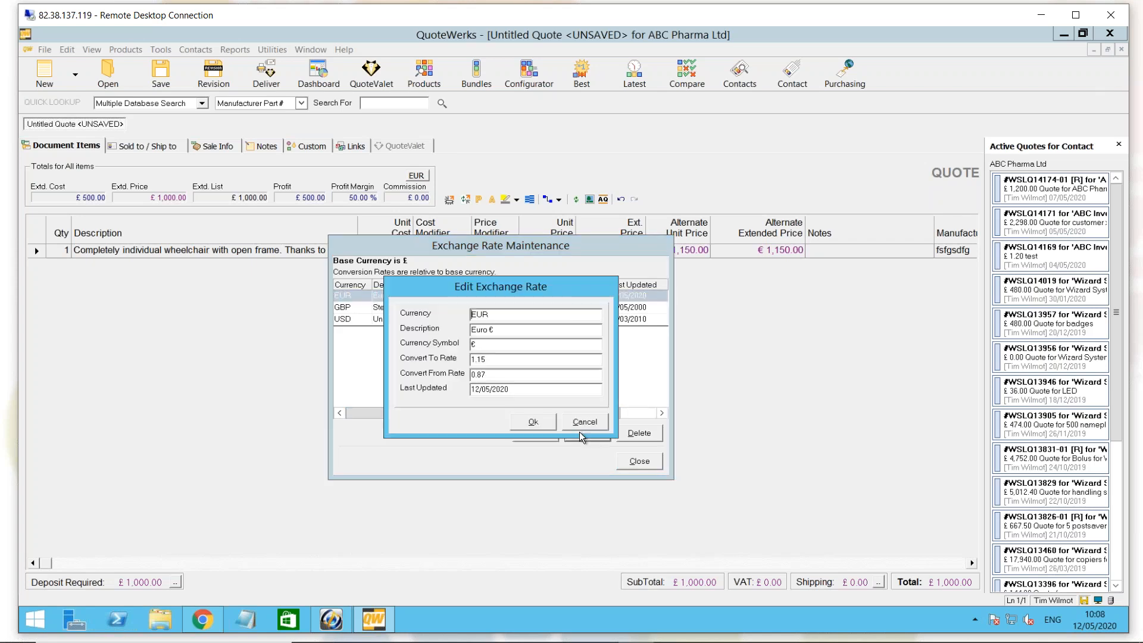
{"action": "left_click_drag", "start_coordinate": [498, 315], "coordinate": [471, 315]}
{"action": "left_click", "coordinate": [497, 331]}
{"action": "left_click", "coordinate": [484, 345]}
{"action": "left_click", "coordinate": [577, 418]}
{"action": "left_click", "coordinate": [631, 460]}
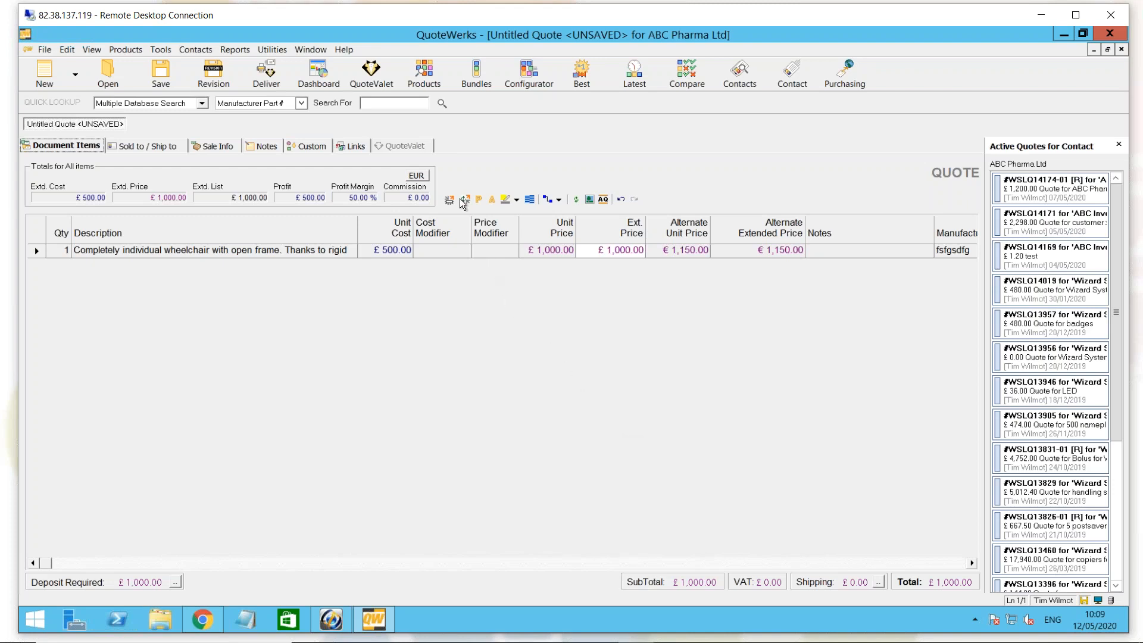
Review the foreign-currency pricing of the GTMEUR product in the Cycle Parts folder, and close the product lookup without saving changes.
{"action": "left_click", "coordinate": [426, 86]}
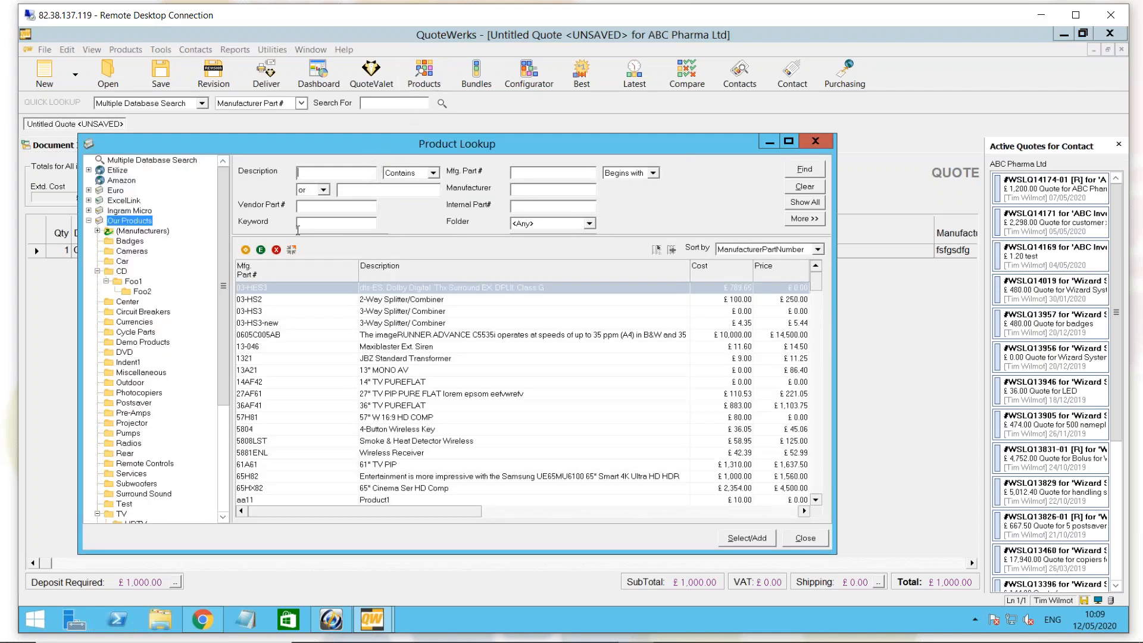
{"action": "left_click", "coordinate": [113, 334]}
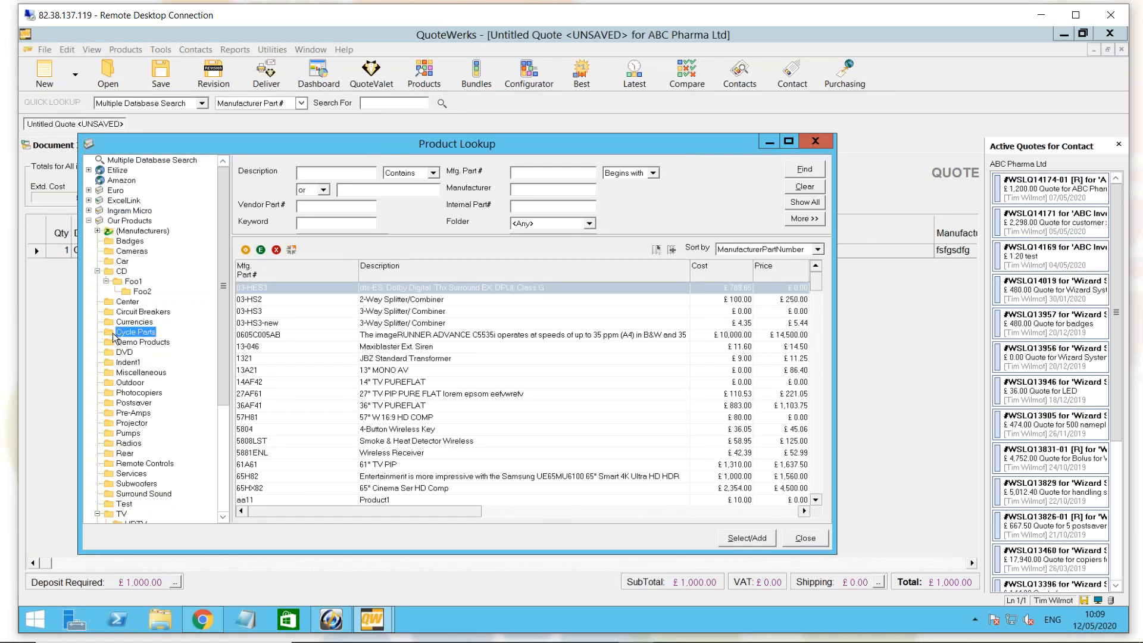
{"action": "left_click", "coordinate": [341, 300]}
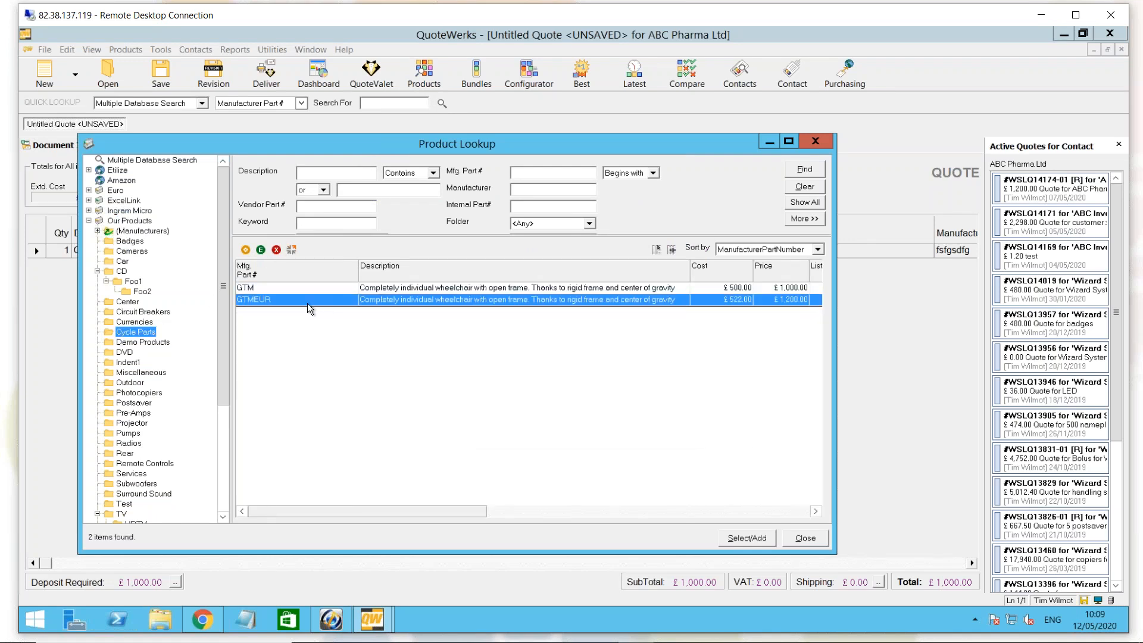
{"action": "right_click", "coordinate": [312, 302]}
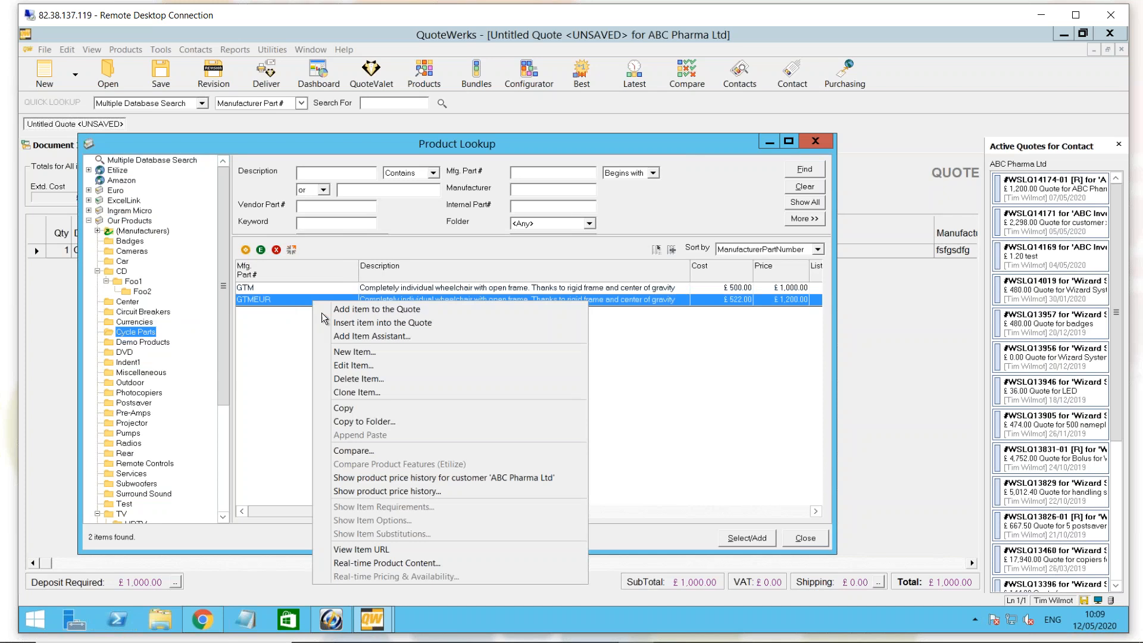
{"action": "left_click", "coordinate": [349, 365]}
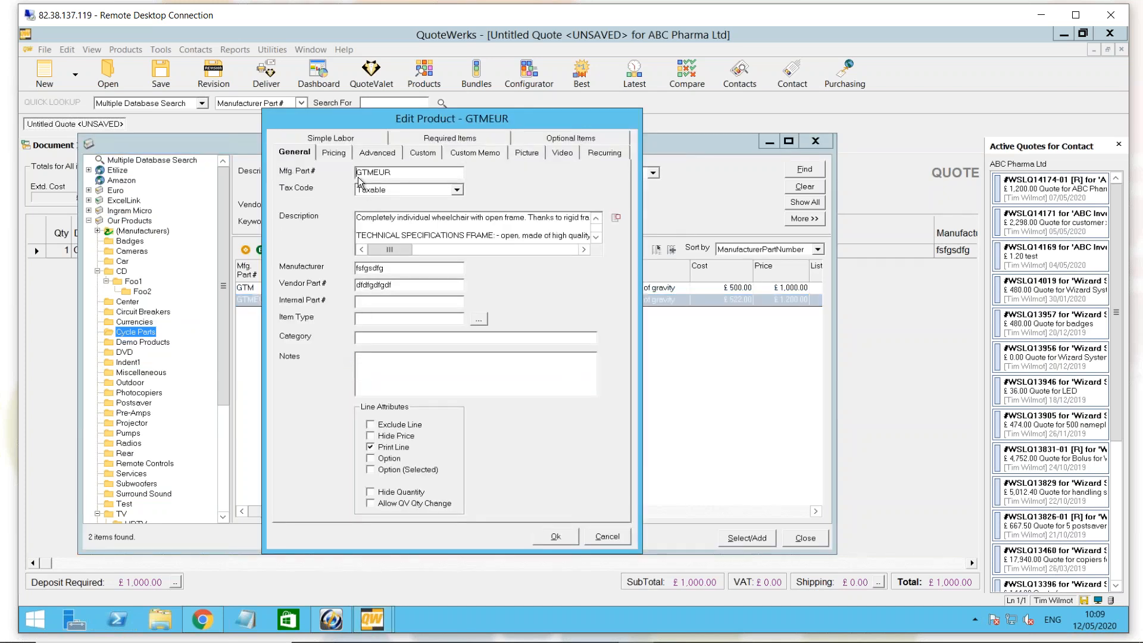
{"action": "left_click", "coordinate": [340, 154]}
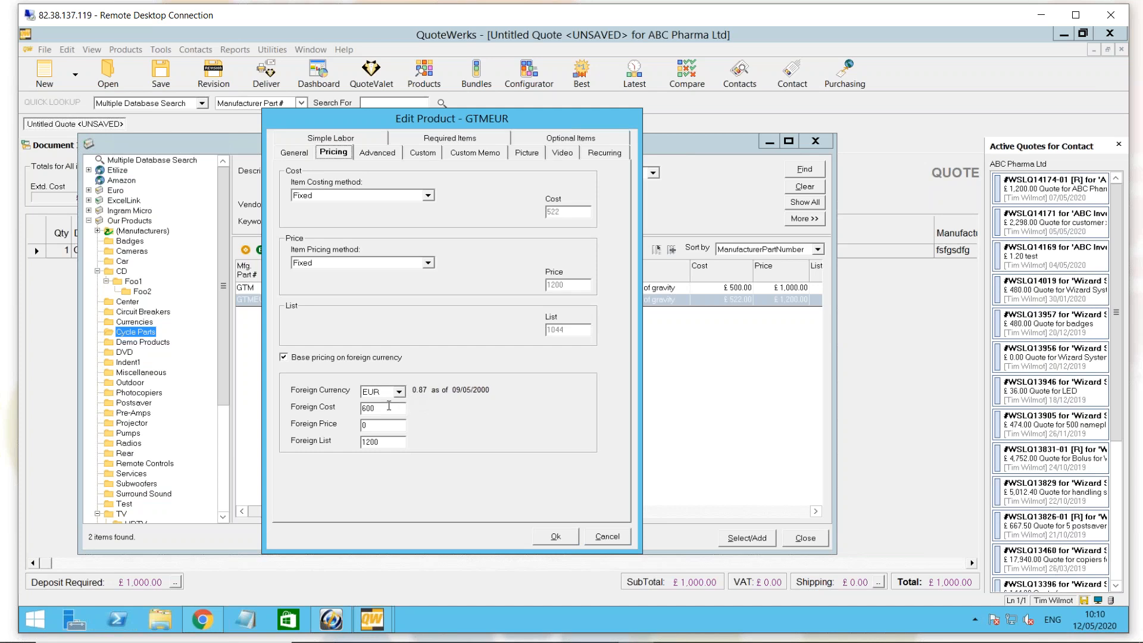
{"action": "left_click_drag", "start_coordinate": [384, 408], "coordinate": [355, 410]}
{"action": "left_click", "coordinate": [378, 409]}
{"action": "left_click", "coordinate": [608, 536]}
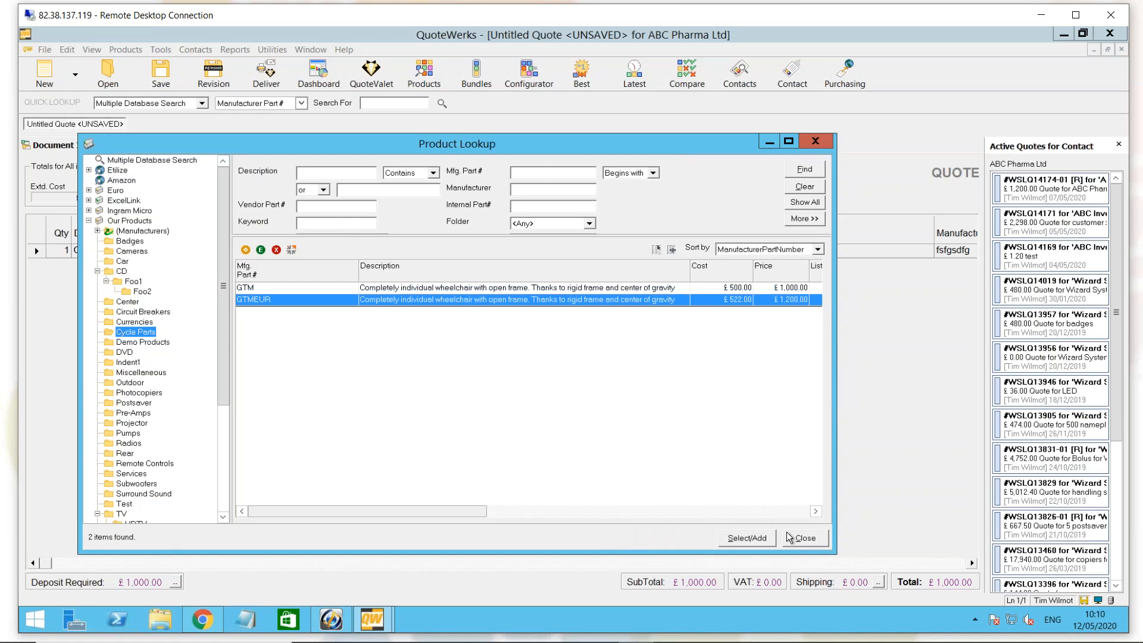
{"action": "left_click", "coordinate": [804, 539]}
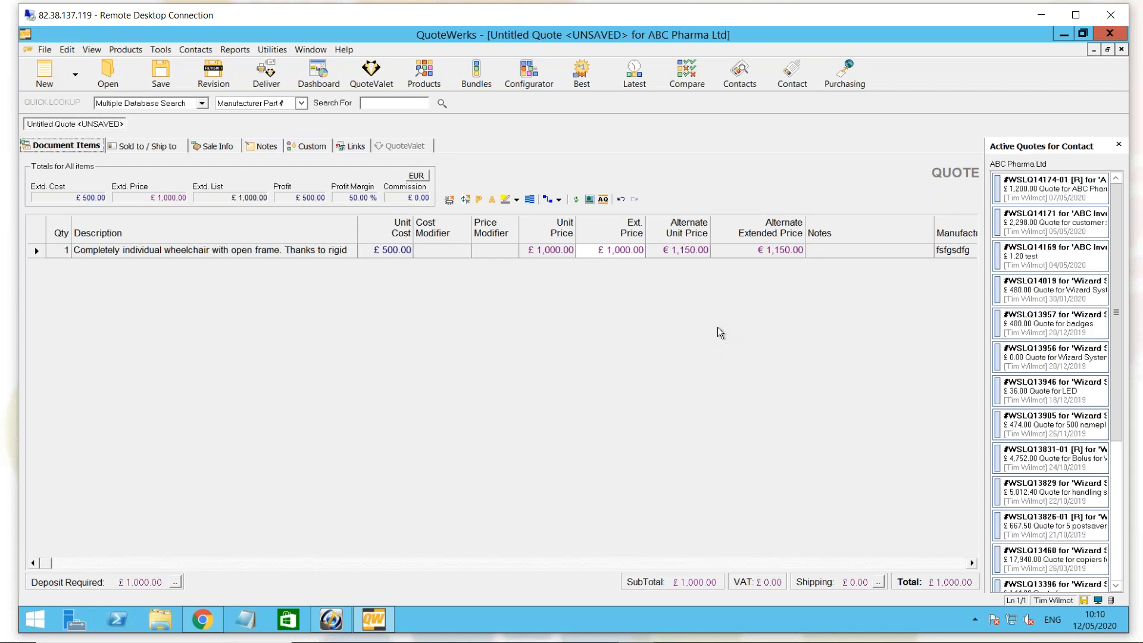
Set the wheelchair line item's Alternate Unit Price to 1195 euros, manually overriding the automatic currency calculation.
{"action": "left_click", "coordinate": [691, 252]}
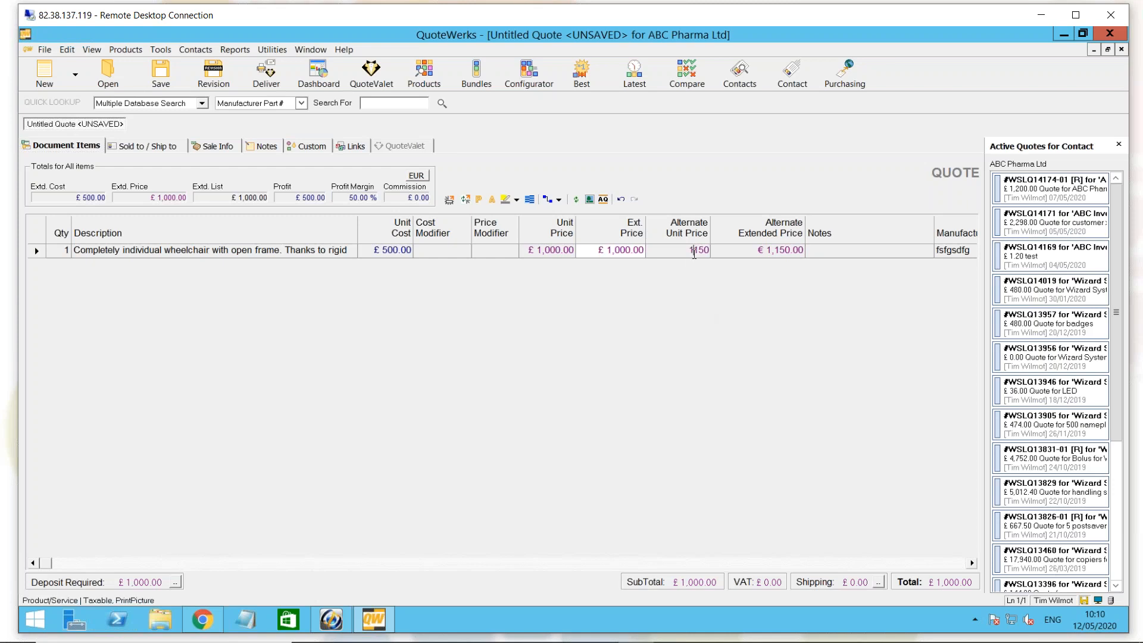
{"action": "left_click_drag", "start_coordinate": [689, 252], "coordinate": [710, 253]}
{"action": "type", "text": "1195"}
{"action": "key", "text": "Return"}
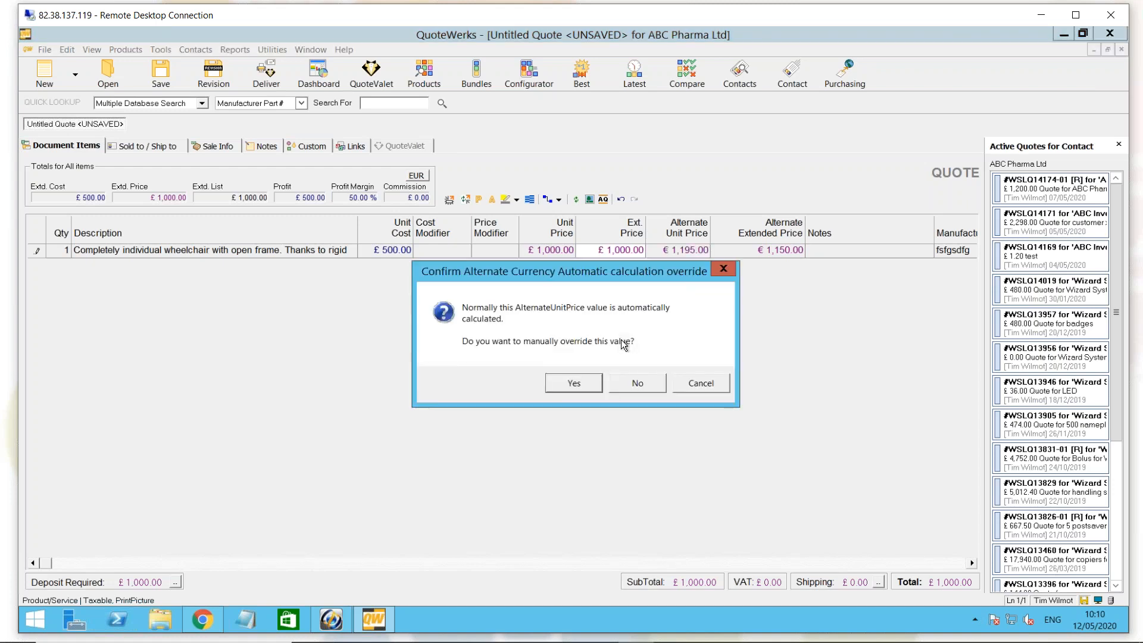
{"action": "left_click", "coordinate": [582, 384]}
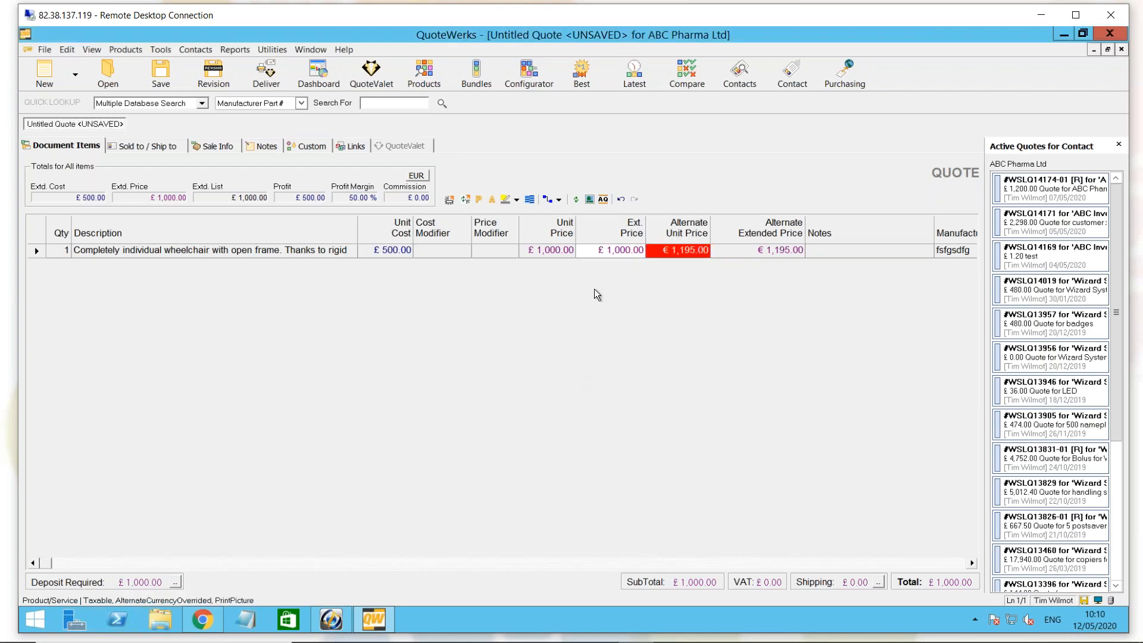
{"action": "left_click", "coordinate": [332, 250]}
Switch to the running PowerPoint slide show and advance from the "Now for some action" slide to the next slide.
{"action": "key", "text": "alt+Tab"}
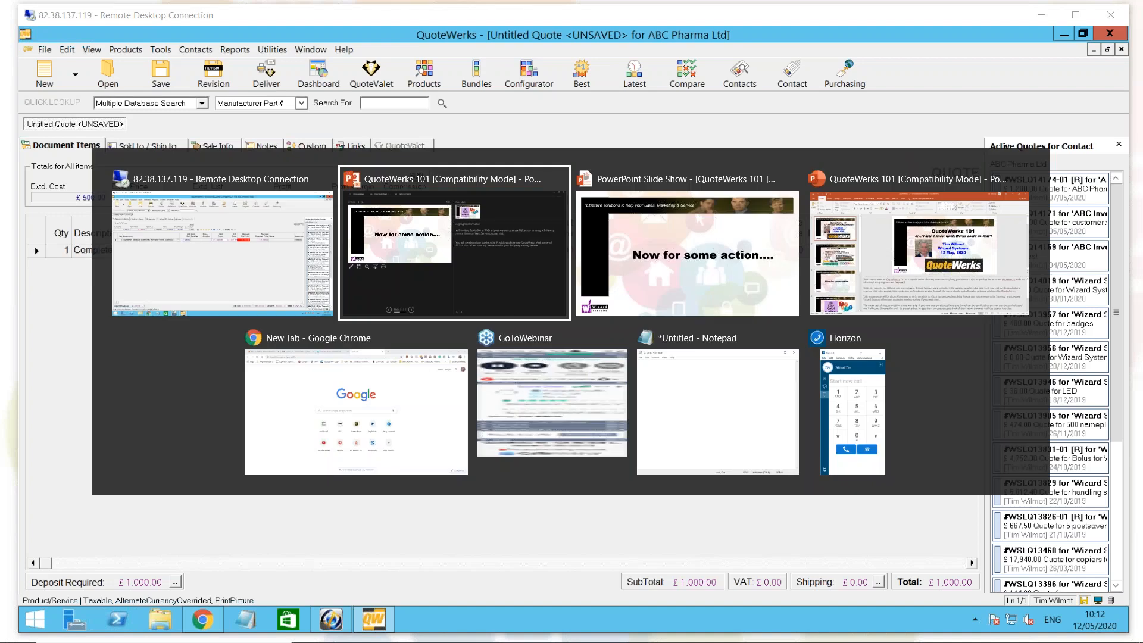
{"action": "key", "text": "alt+Tab"}
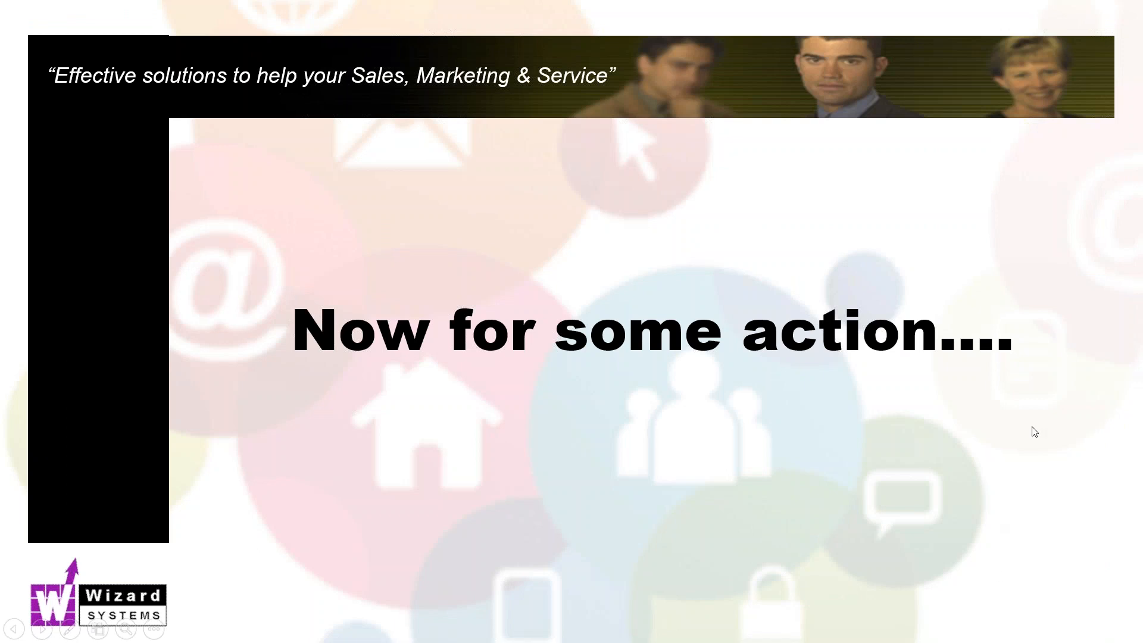
{"action": "key", "text": "Right"}
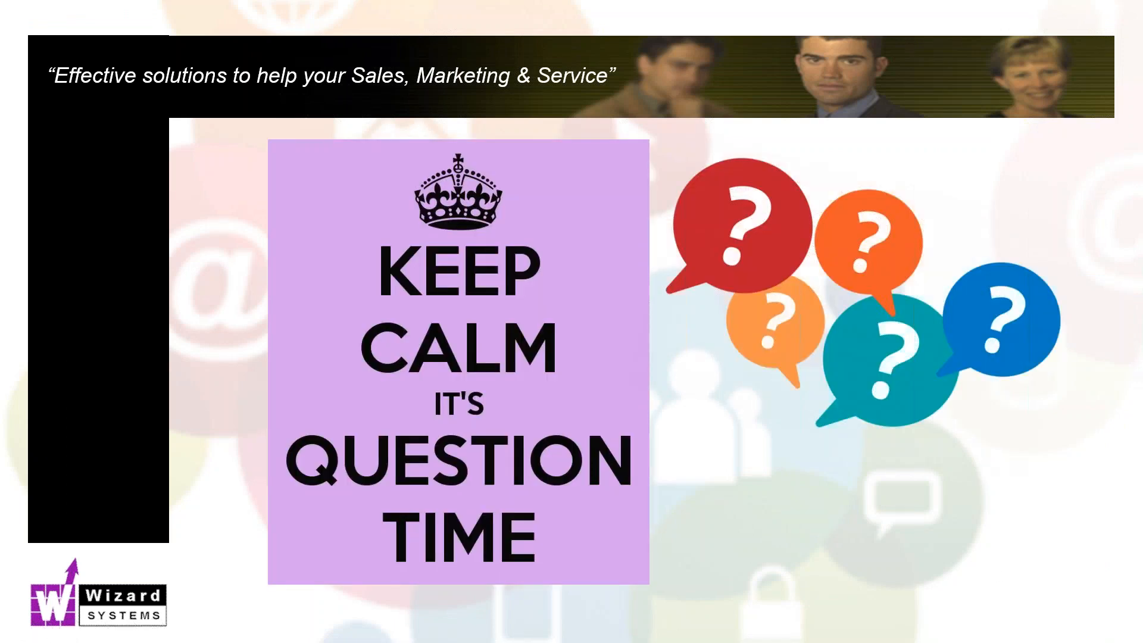